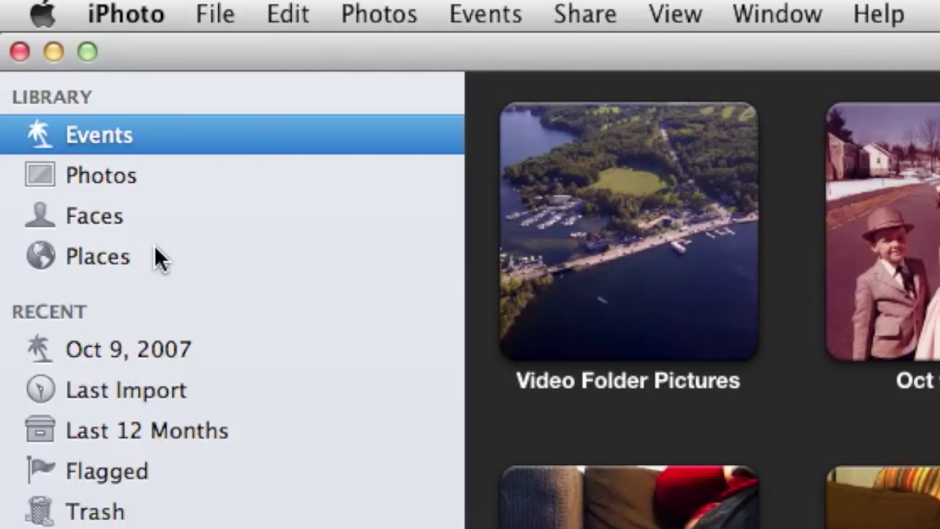
Show the library's faces and enter a family member's full name for the first unnamed face.
{"action": "left_click", "coordinate": [162, 218]}
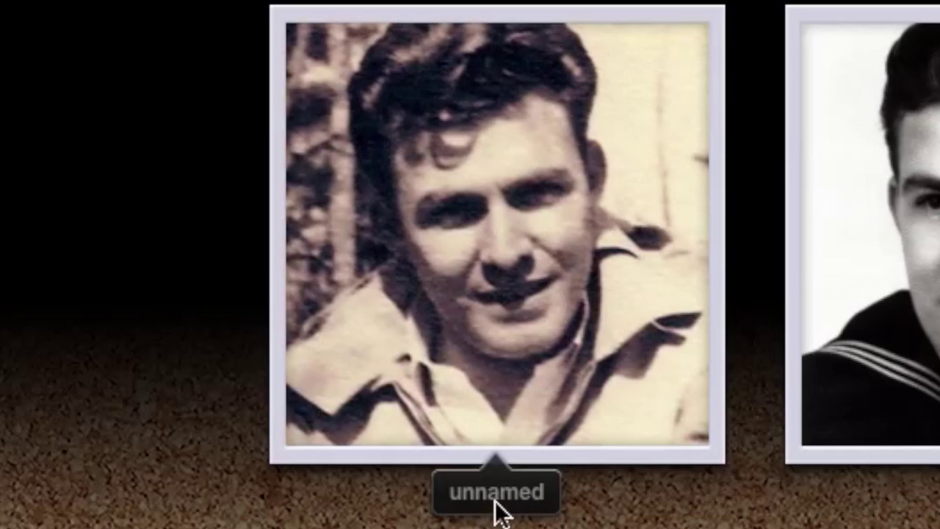
{"action": "left_click", "coordinate": [517, 504]}
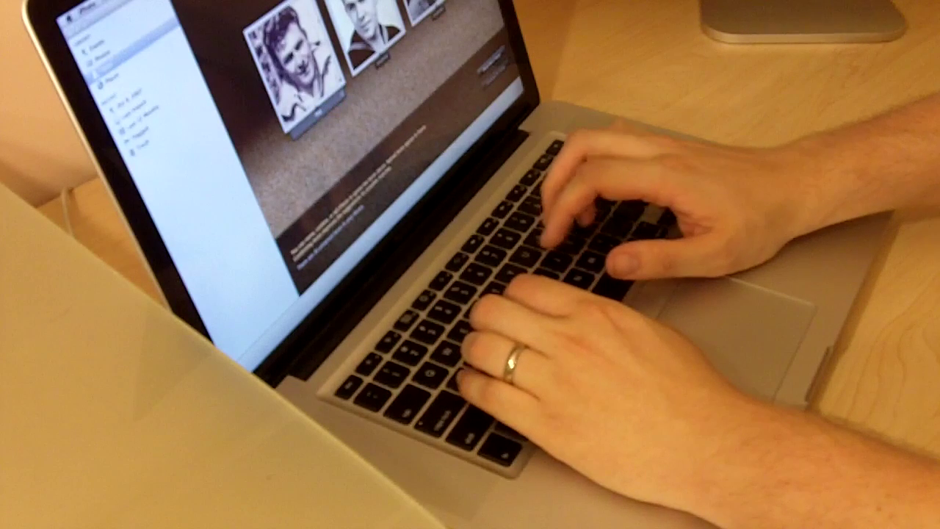
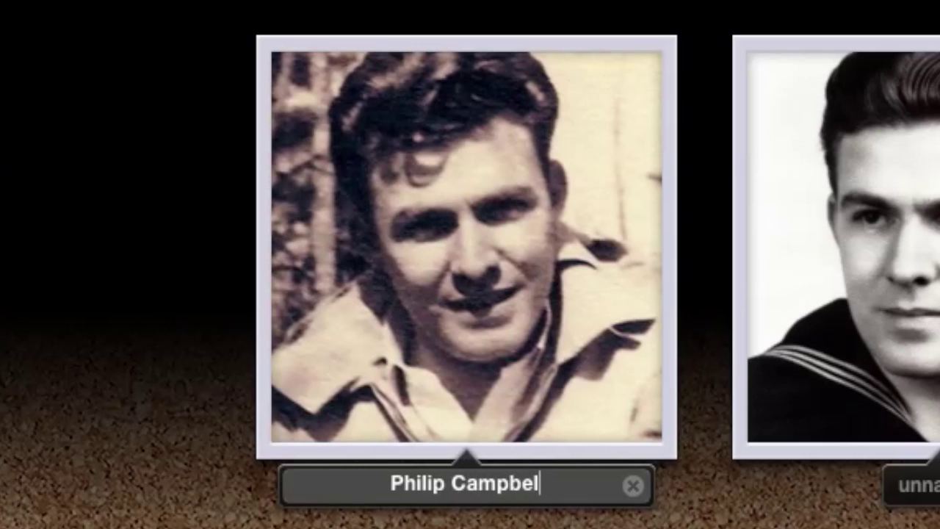
{"action": "key", "text": "Return"}
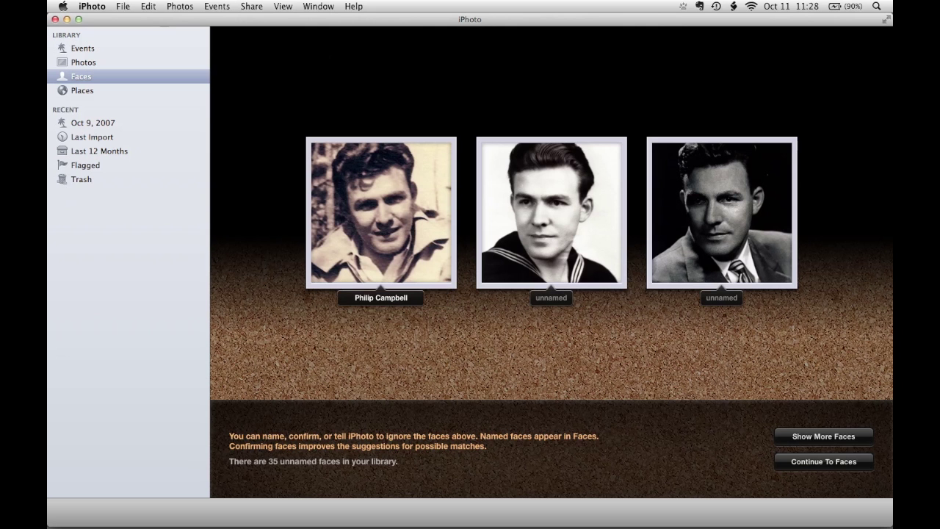
In the next batch, name the elderly woman's face and ignore the middle man's face.
{"action": "left_click", "coordinate": [807, 440]}
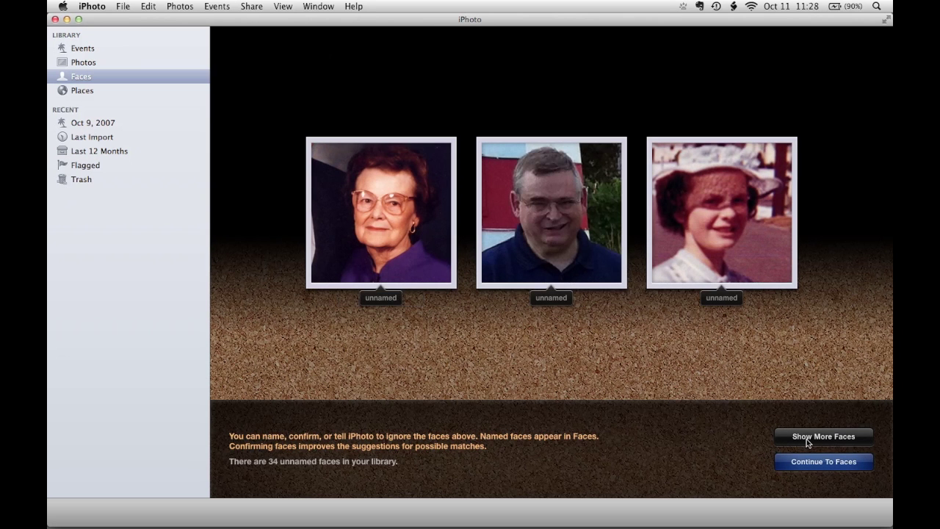
{"action": "left_click", "coordinate": [381, 297]}
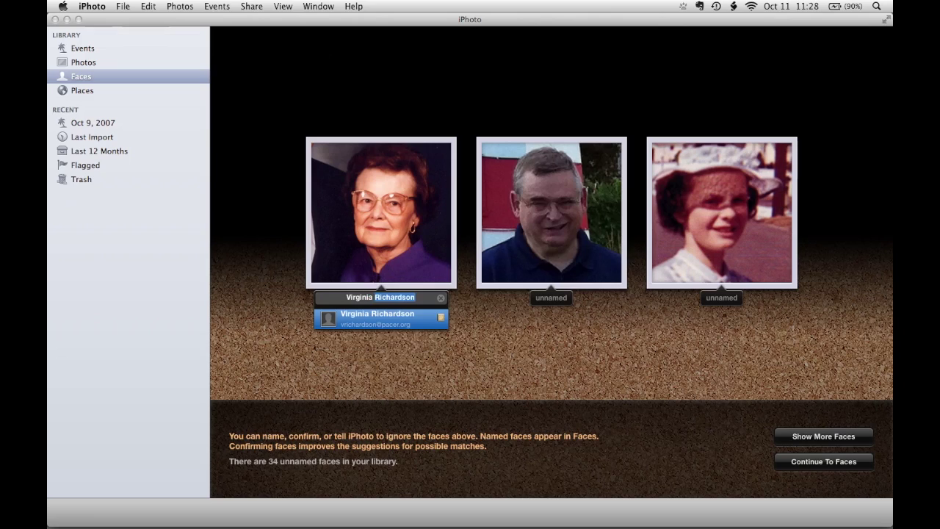
{"action": "type", "text": "Campbell"}
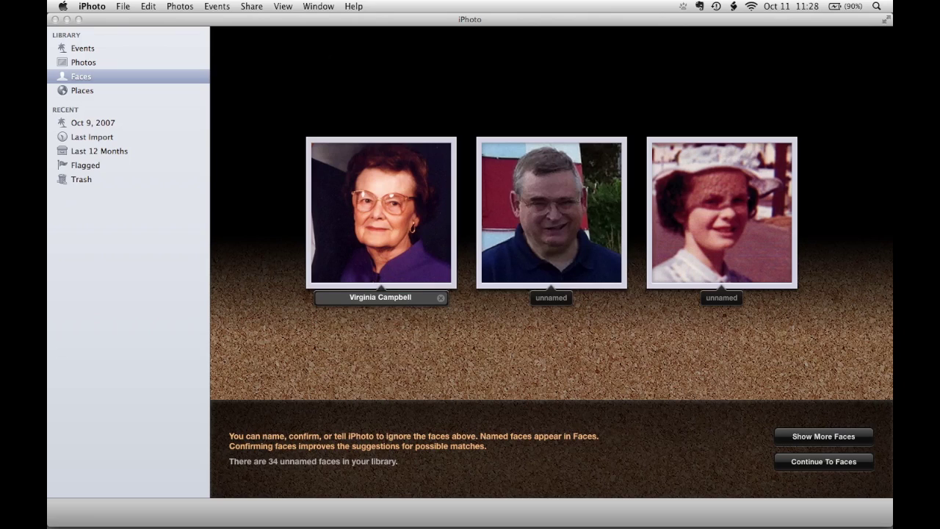
{"action": "key", "text": "Return"}
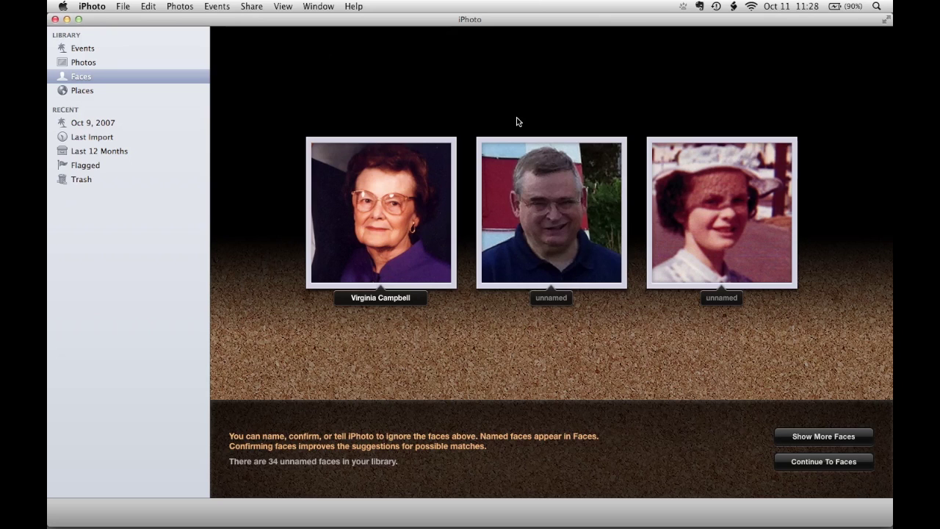
{"action": "mouse_move", "coordinate": [502, 140]}
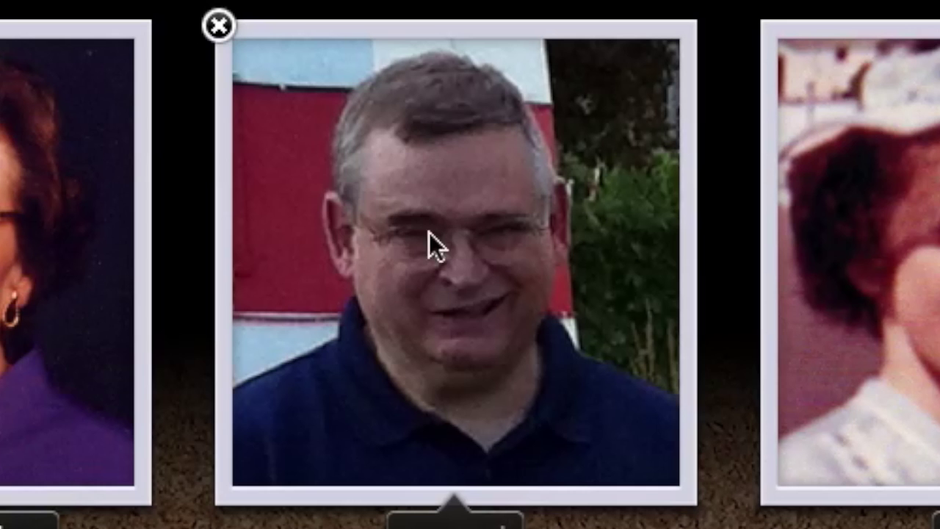
{"action": "left_click", "coordinate": [226, 27]}
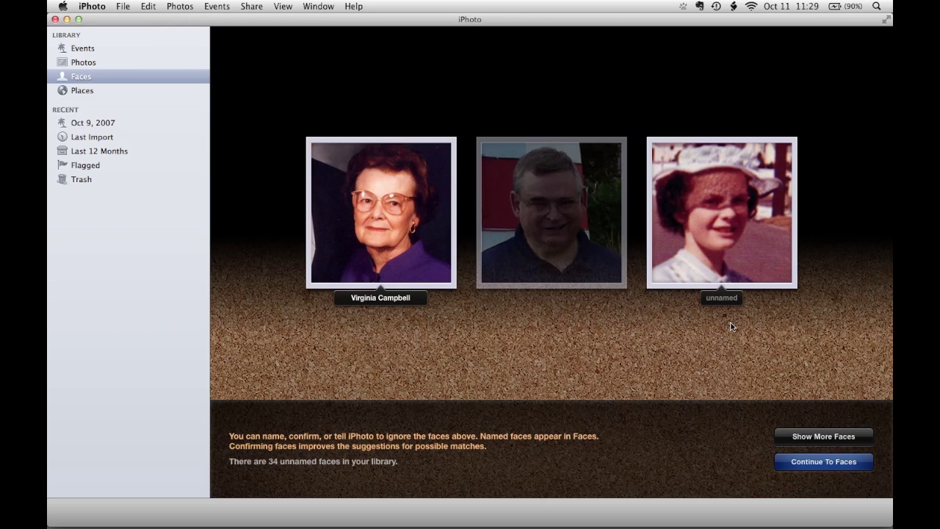
Give the young man's two faces his full name, ignore the unwanted face, and continue to Faces.
{"action": "left_click", "coordinate": [790, 461]}
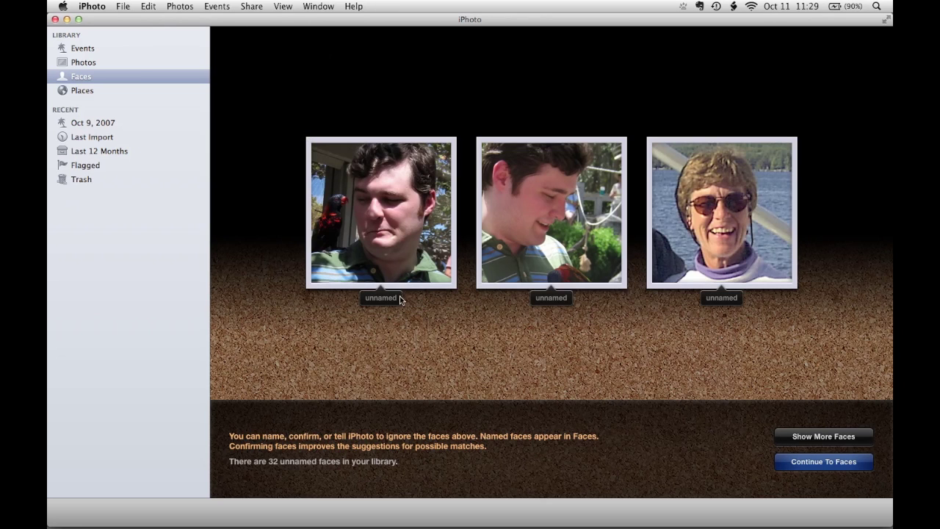
{"action": "left_click", "coordinate": [385, 298]}
{"action": "key", "text": "Return"}
{"action": "left_click", "coordinate": [723, 297]}
{"action": "key", "text": "Return"}
{"action": "left_click", "coordinate": [478, 139]}
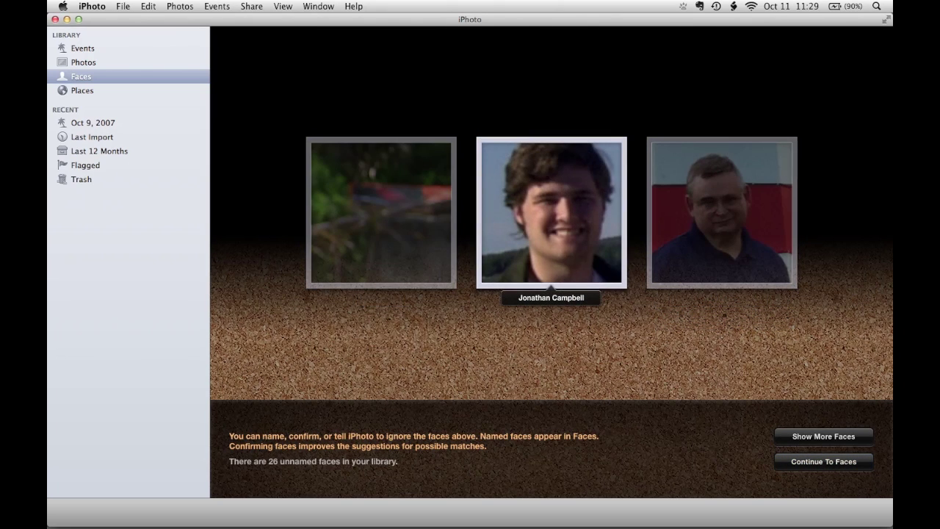
{"action": "left_click", "coordinate": [811, 463]}
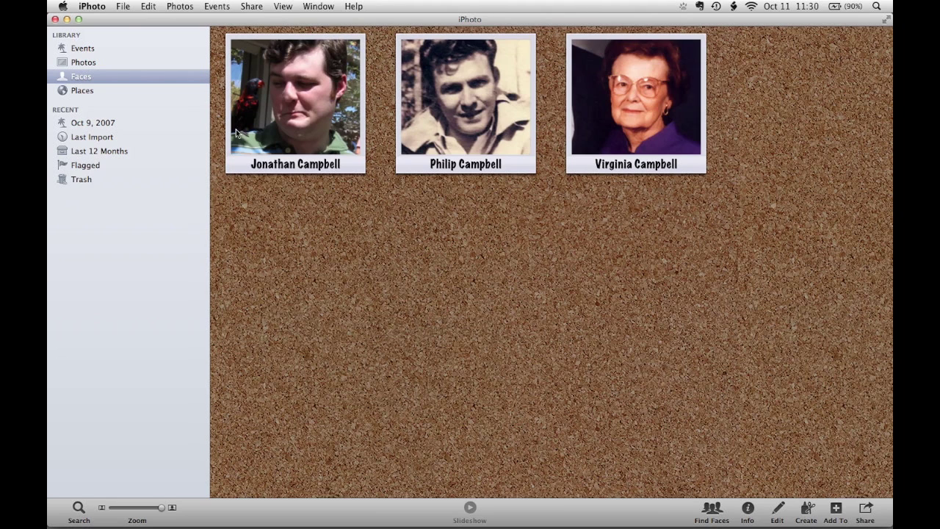
Open the young man's face album from the first corkboard card.
{"action": "left_click", "coordinate": [277, 133]}
{"action": "double_click", "coordinate": [277, 132]}
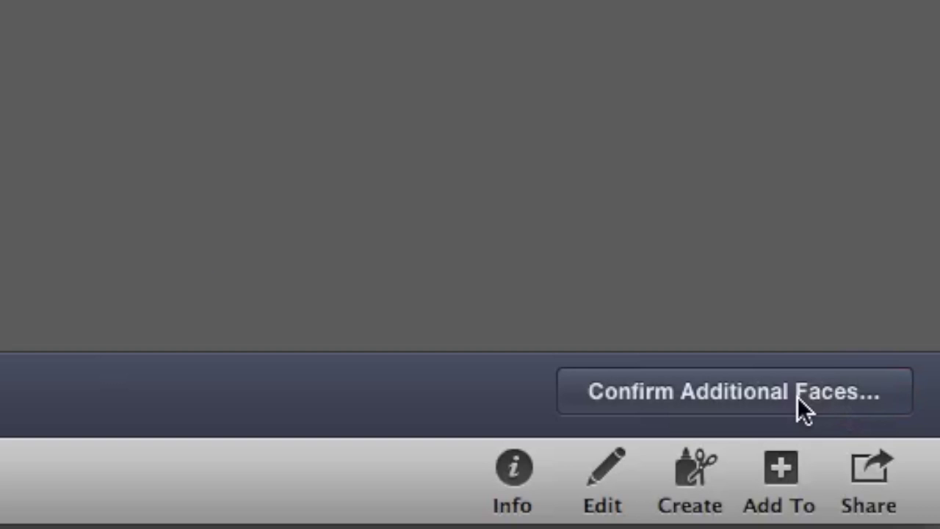
Review his additional suggested faces and confirm the grinning brick-wall photo as him.
{"action": "left_click", "coordinate": [797, 396]}
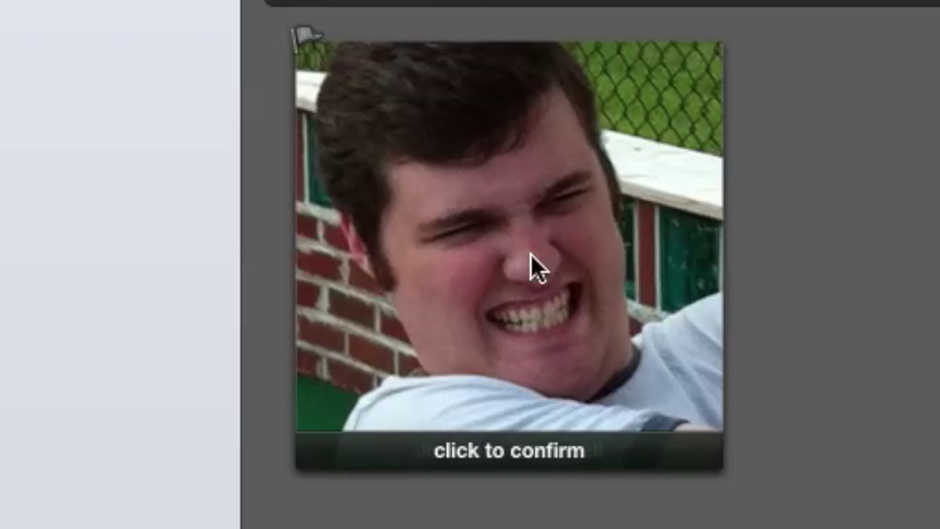
{"action": "left_click", "coordinate": [302, 297]}
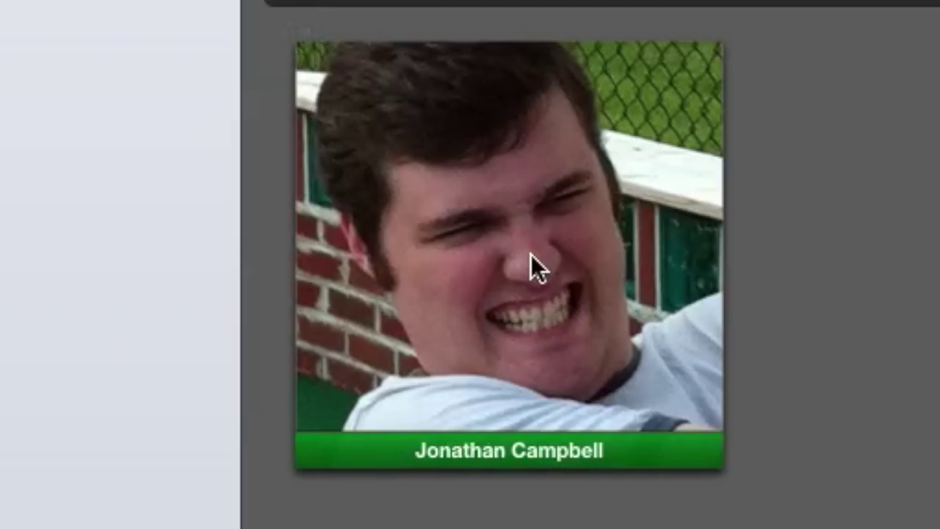
{"action": "left_click", "coordinate": [530, 254]}
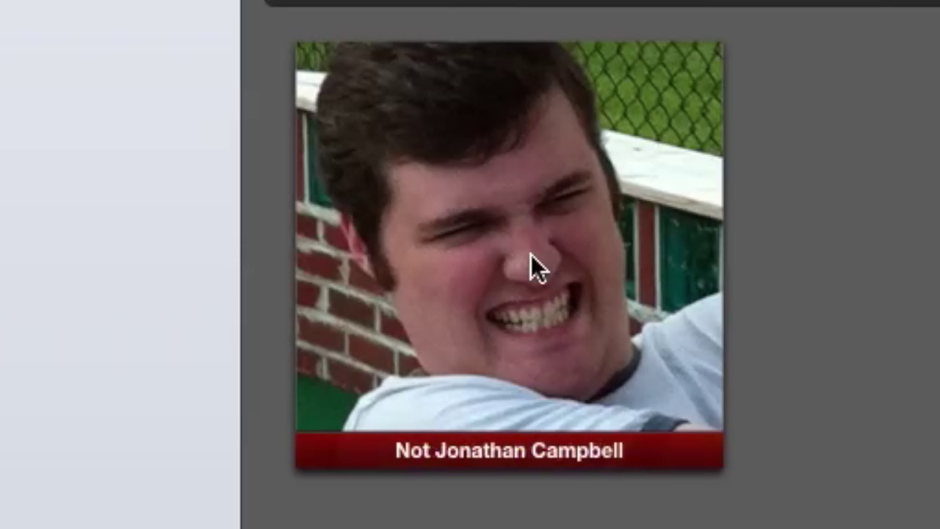
{"action": "left_click", "coordinate": [531, 254]}
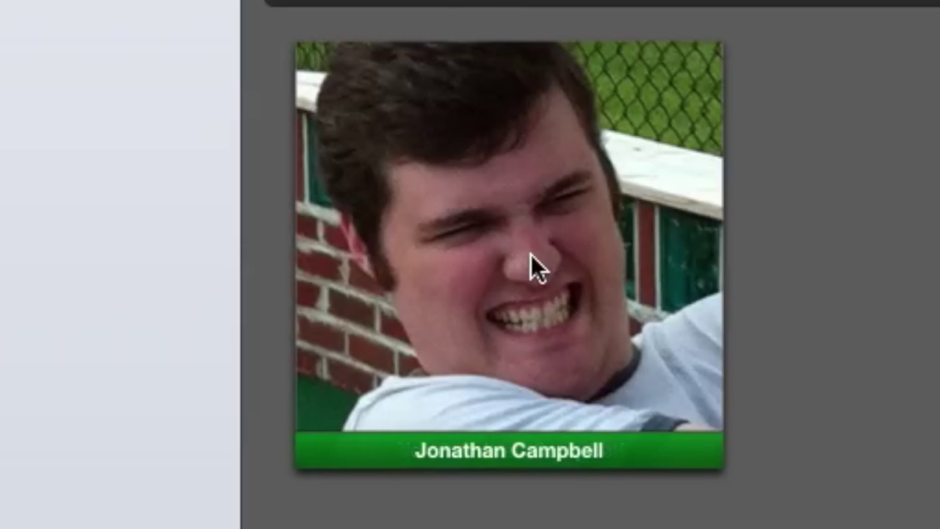
{"action": "left_click", "coordinate": [530, 255]}
{"action": "left_click", "coordinate": [530, 254]}
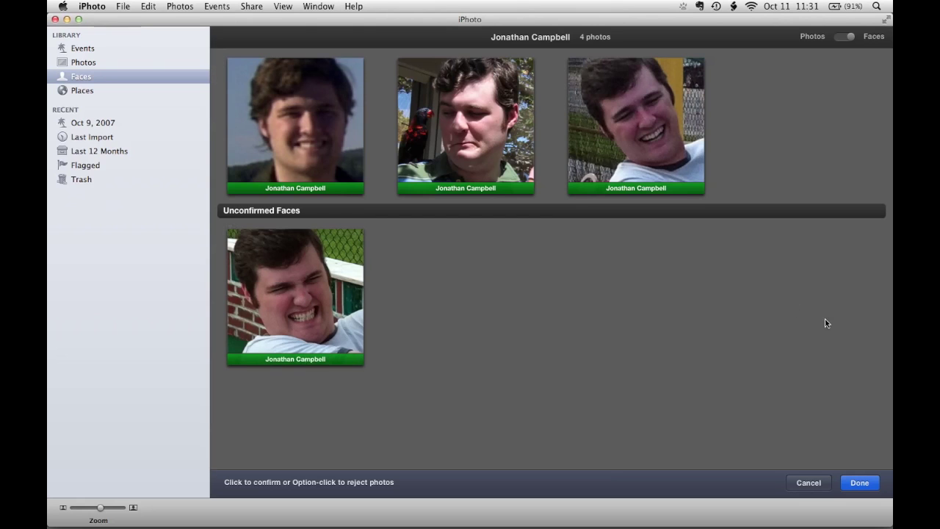
{"action": "left_click", "coordinate": [859, 483]}
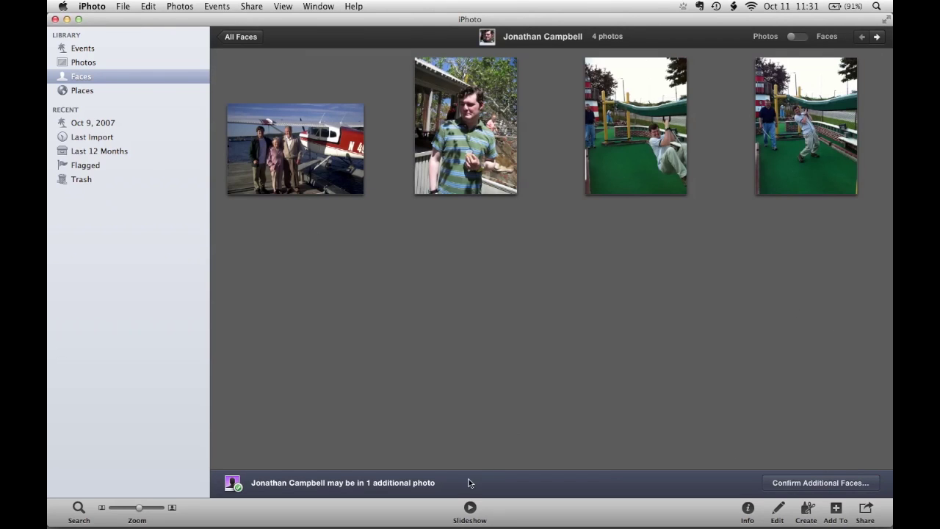
Review the remaining possible match and reject the old sailor portrait as not him.
{"action": "left_click", "coordinate": [790, 486]}
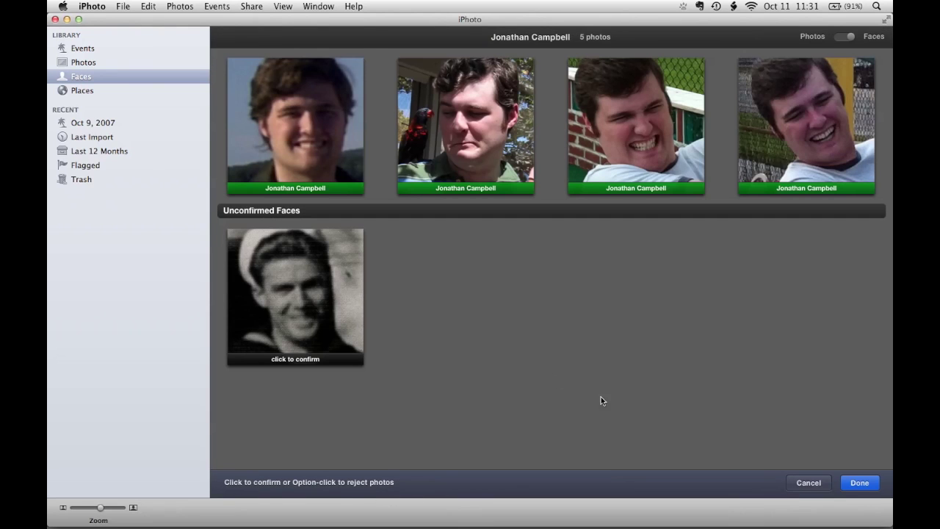
{"action": "left_click", "coordinate": [348, 336], "text": "alt"}
{"action": "left_click", "coordinate": [859, 482]}
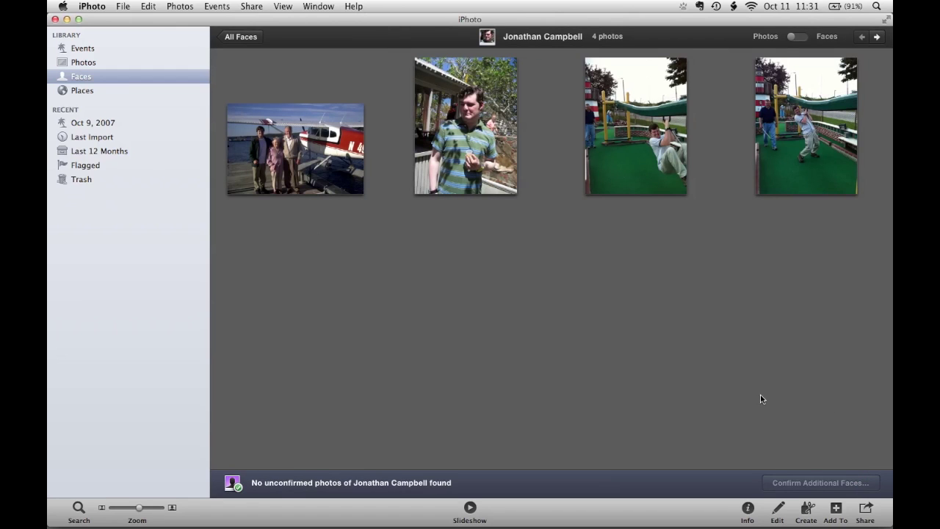
Open the sepia-portrait man's face album and confirm his first four suggested faces.
{"action": "left_click", "coordinate": [245, 39]}
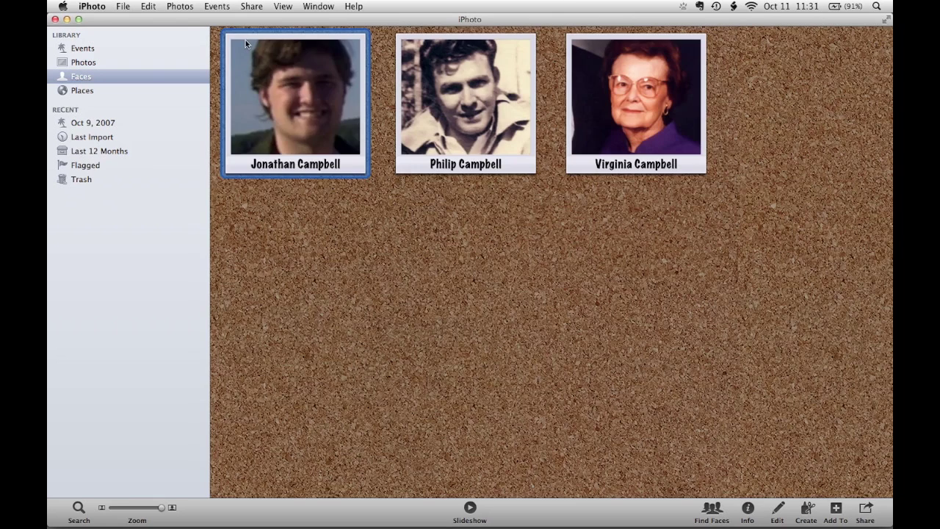
{"action": "double_click", "coordinate": [465, 125]}
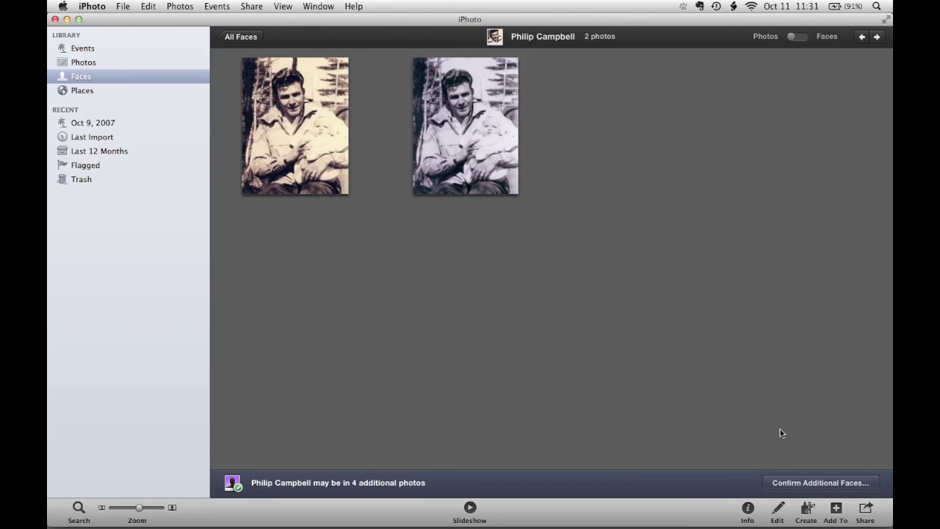
{"action": "left_click", "coordinate": [800, 485]}
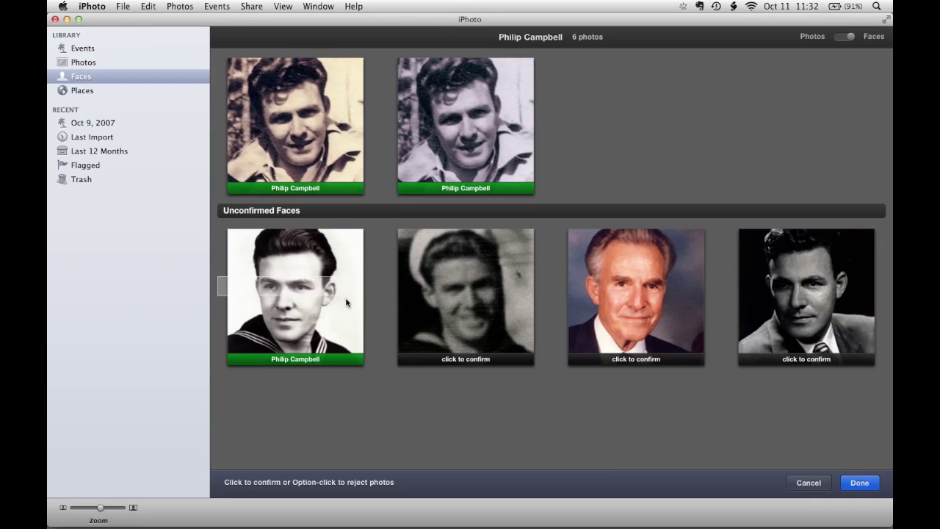
{"action": "left_click_drag", "start_coordinate": [346, 302], "coordinate": [641, 313]}
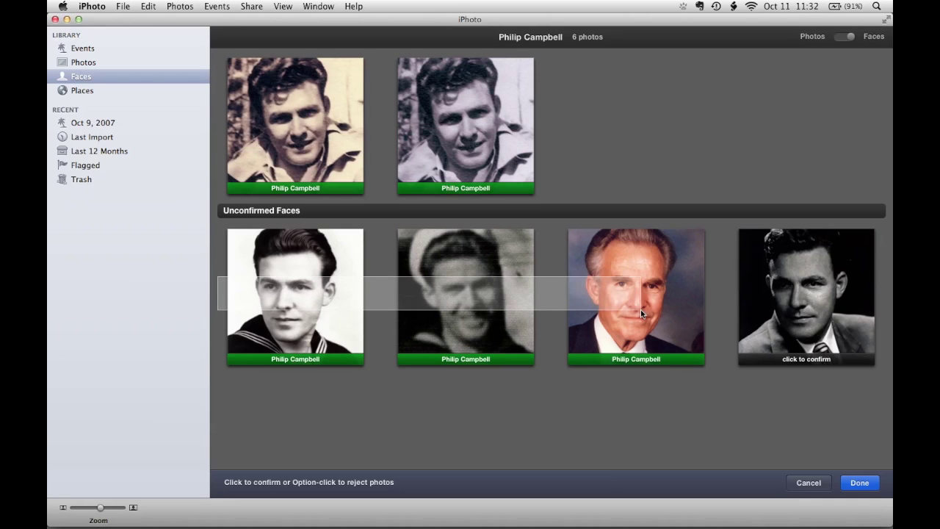
{"action": "left_click_drag", "start_coordinate": [640, 312], "coordinate": [791, 315]}
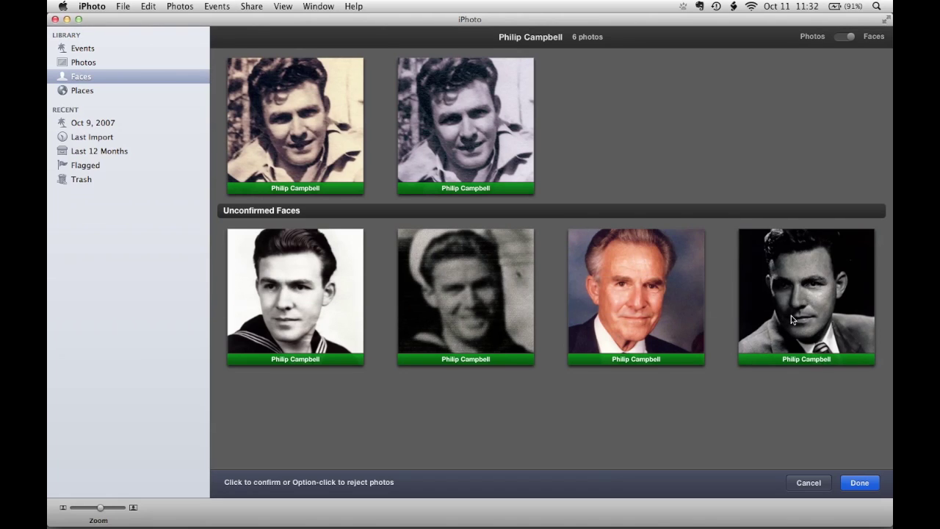
{"action": "left_click", "coordinate": [859, 482]}
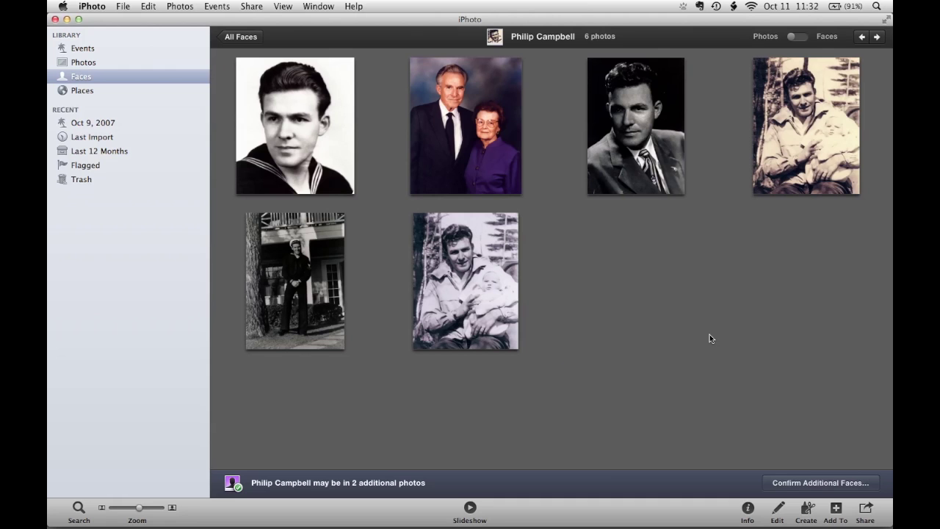
Confirm the white-haired man as him, reject the statue face, and return to all faces.
{"action": "left_click", "coordinate": [807, 488]}
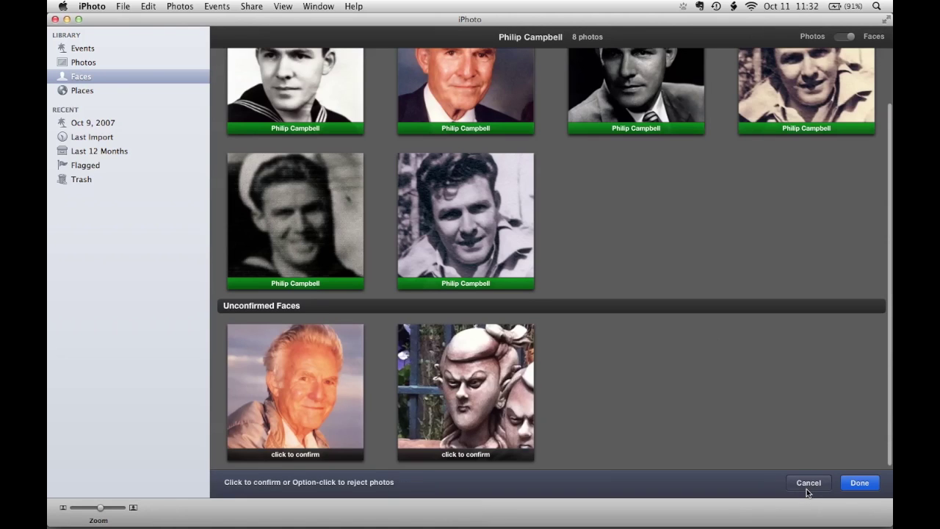
{"action": "left_click", "coordinate": [319, 391]}
{"action": "left_click", "coordinate": [451, 391], "text": "alt"}
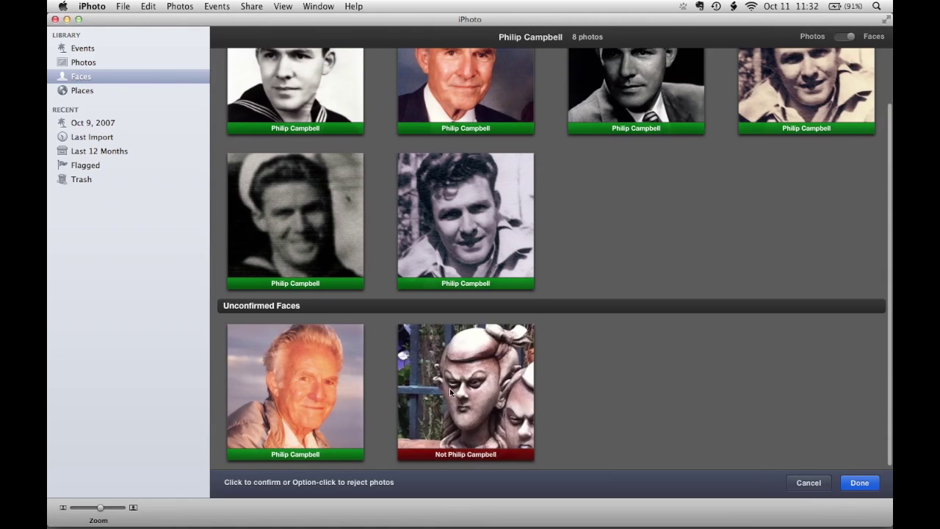
{"action": "left_click", "coordinate": [859, 483]}
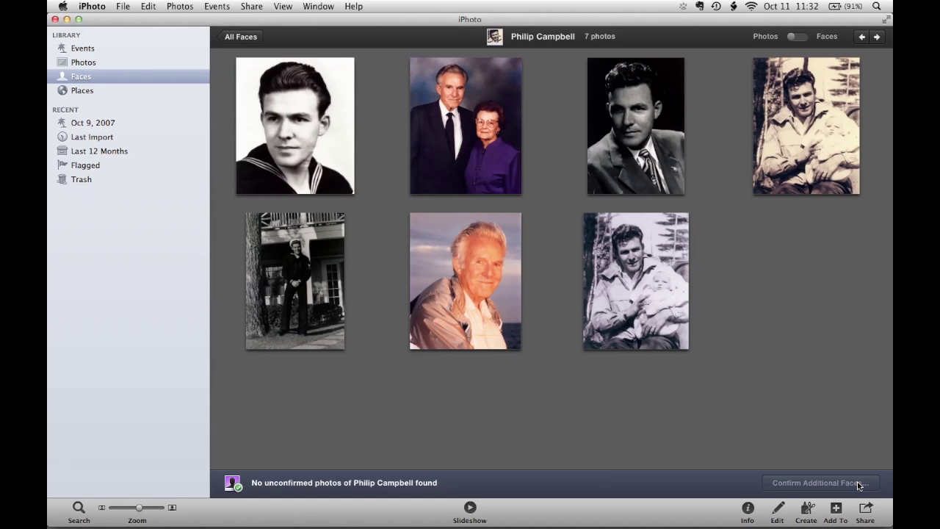
{"action": "left_click", "coordinate": [248, 39]}
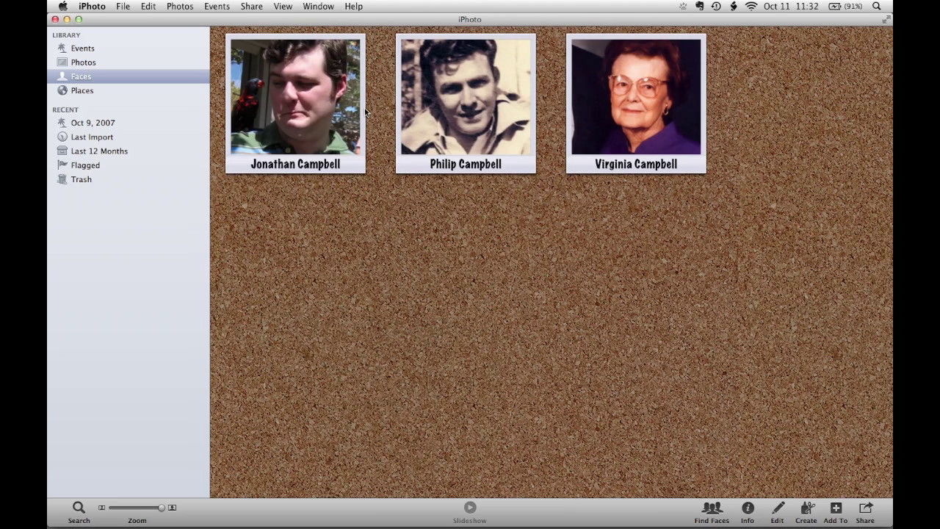
Open the three-children street photo from the untitled October 9, 2007 event and show its info.
{"action": "left_click", "coordinate": [89, 51]}
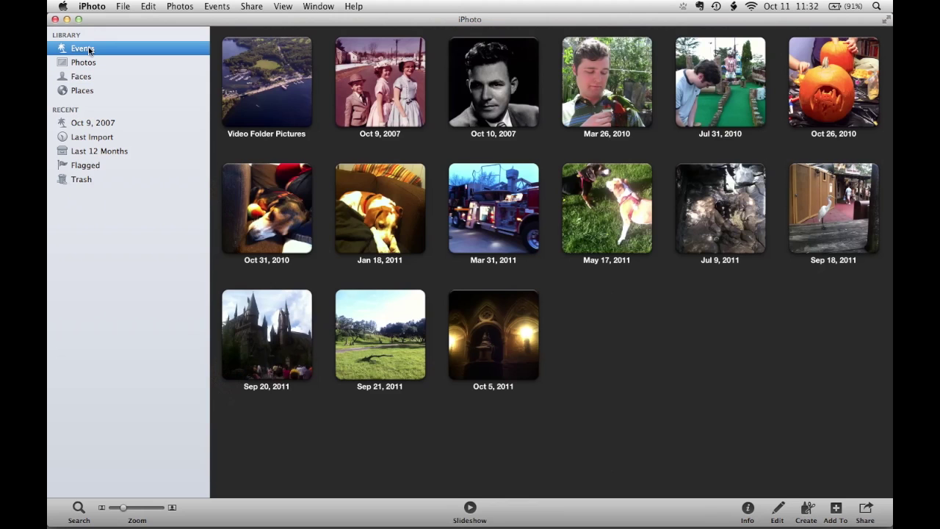
{"action": "left_click", "coordinate": [380, 94]}
{"action": "double_click", "coordinate": [380, 96]}
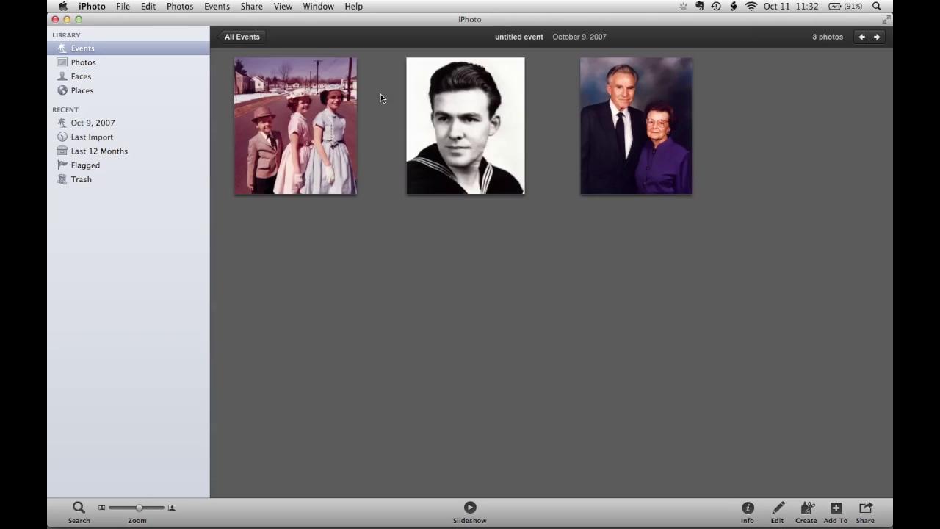
{"action": "left_click", "coordinate": [282, 125]}
{"action": "double_click", "coordinate": [282, 125]}
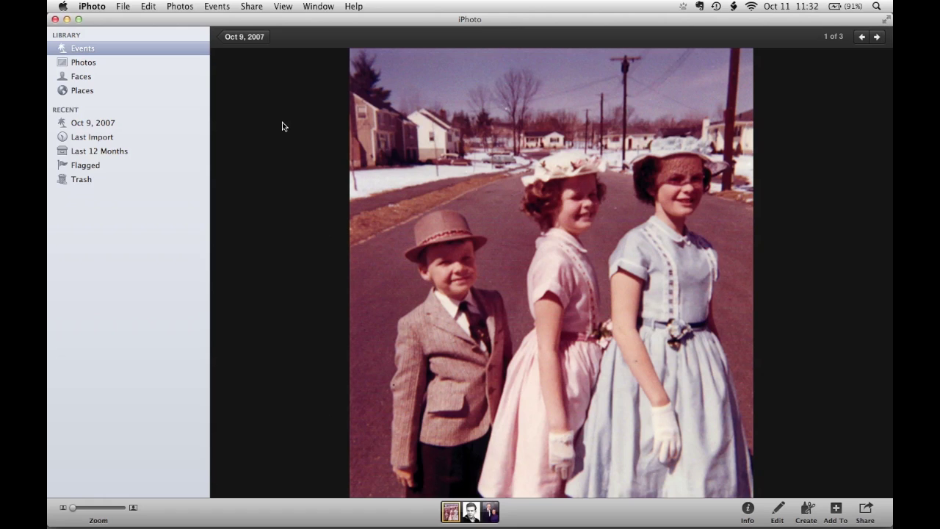
{"action": "left_click", "coordinate": [747, 511]}
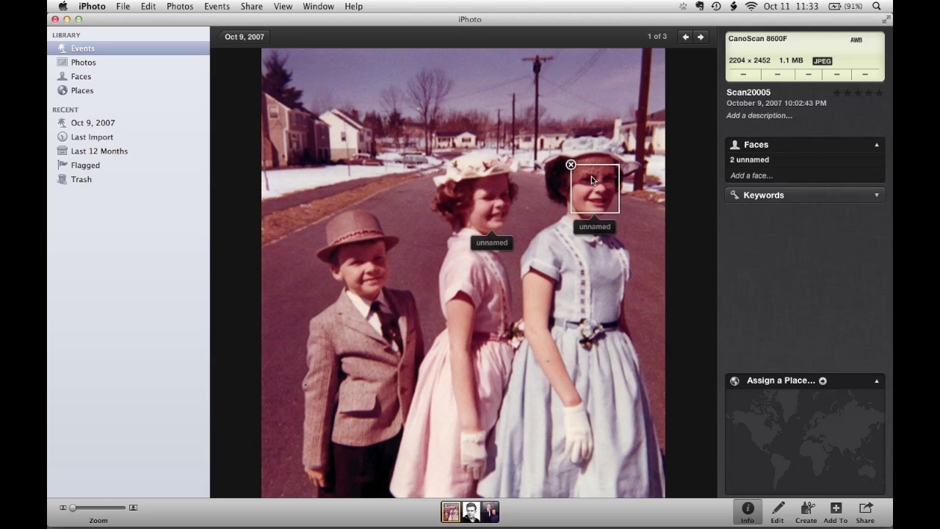
Enter the middle girl's full name on her unnamed face tag, correcting a typo.
{"action": "mouse_move", "coordinate": [492, 196]}
{"action": "left_click", "coordinate": [490, 241]}
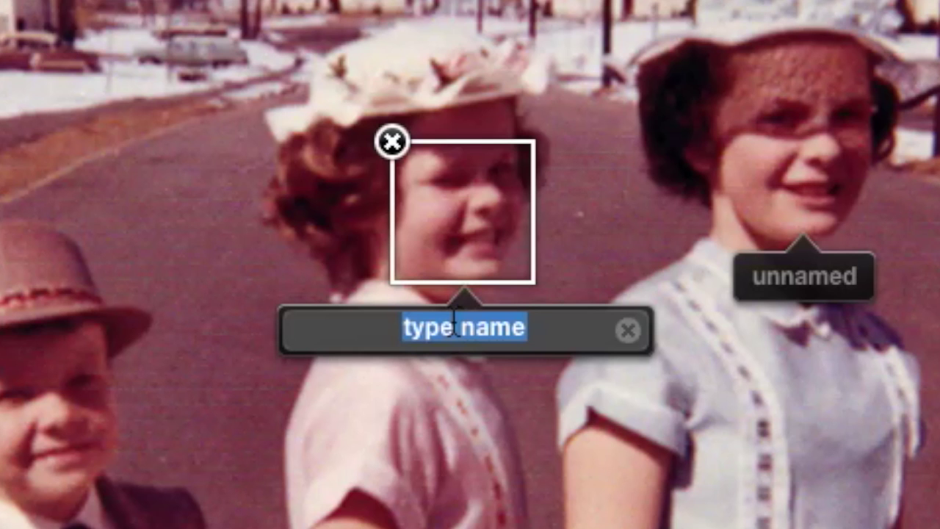
{"action": "type", "text": "Linad"}
{"action": "key", "text": "BackSpace"}
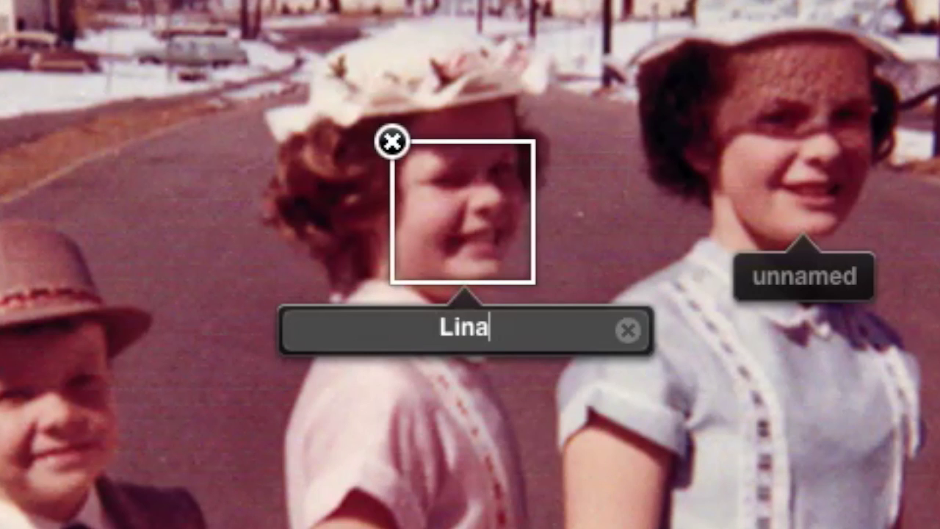
{"action": "key", "text": "BackSpace"}
{"action": "type", "text": "da"}
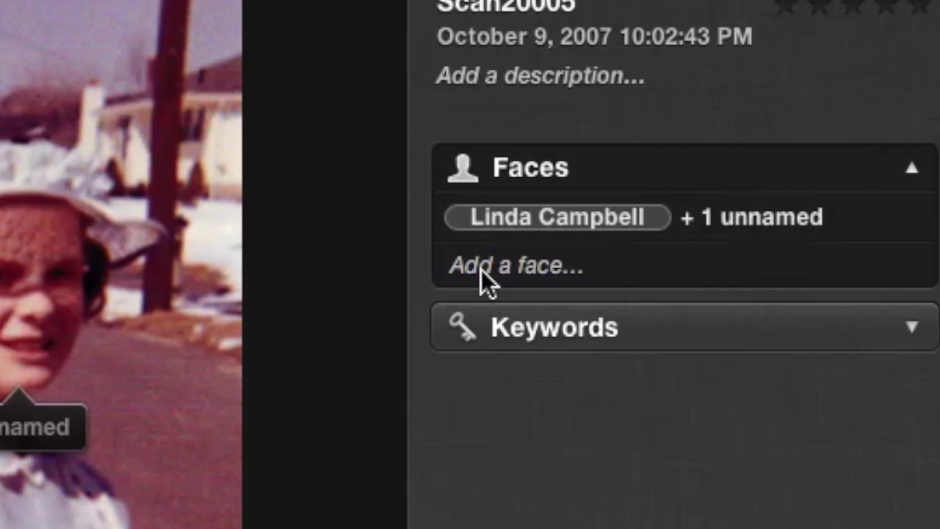
Add a face box fitted to the boy in the hat, name him, and return to Faces.
{"action": "left_click", "coordinate": [561, 270]}
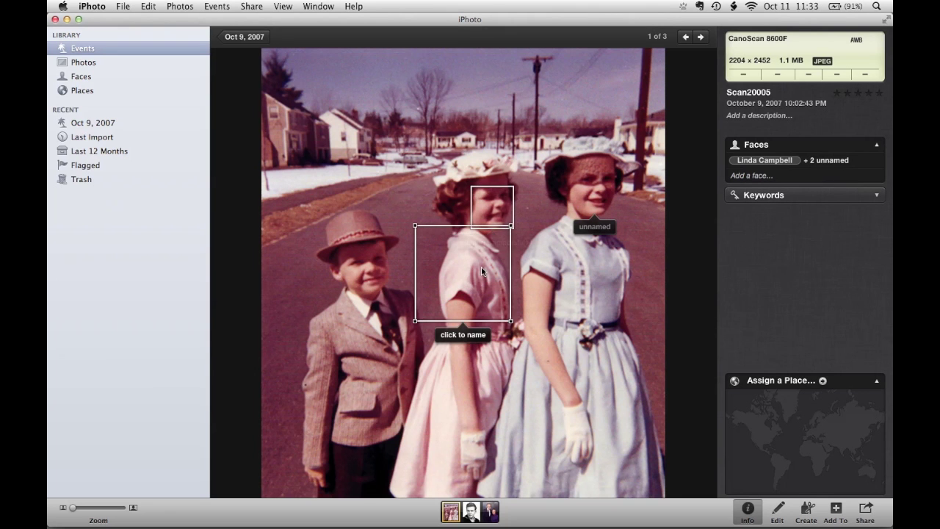
{"action": "left_click_drag", "start_coordinate": [482, 272], "coordinate": [367, 264]}
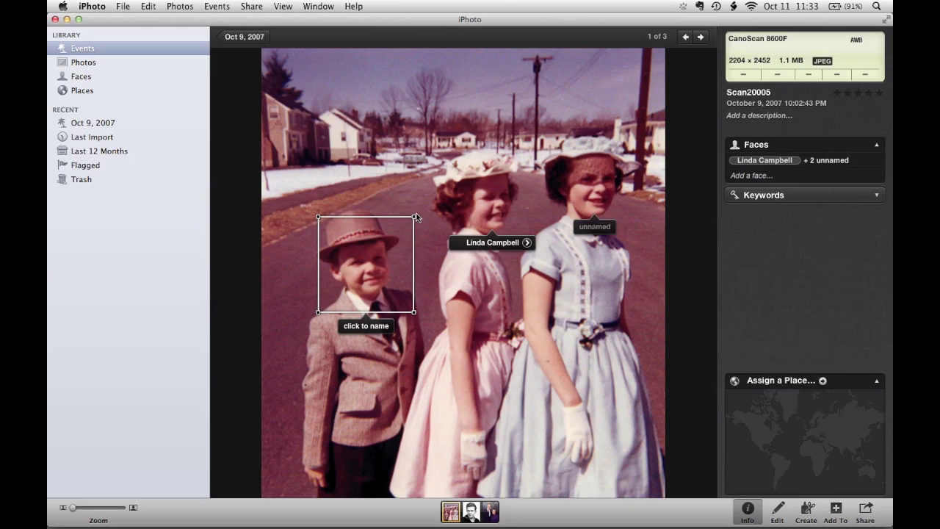
{"action": "left_click_drag", "start_coordinate": [414, 219], "coordinate": [388, 244]}
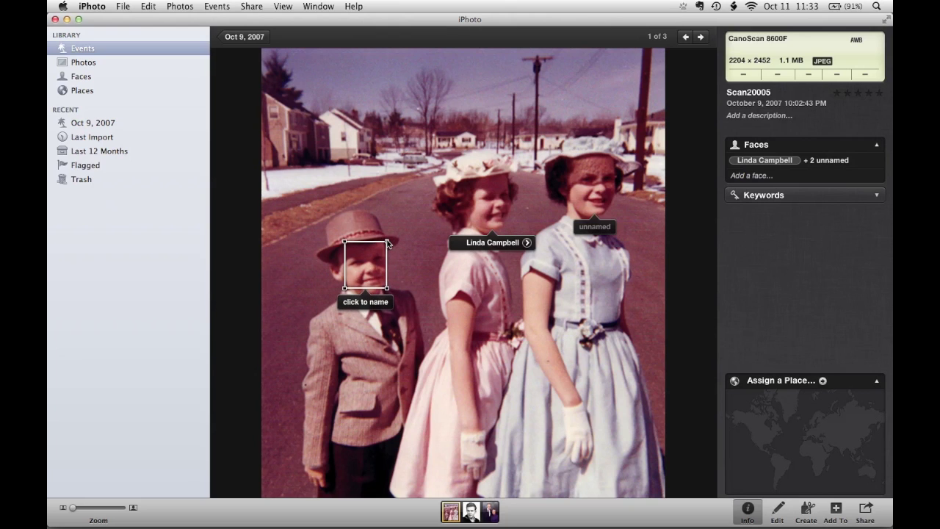
{"action": "left_click", "coordinate": [361, 302]}
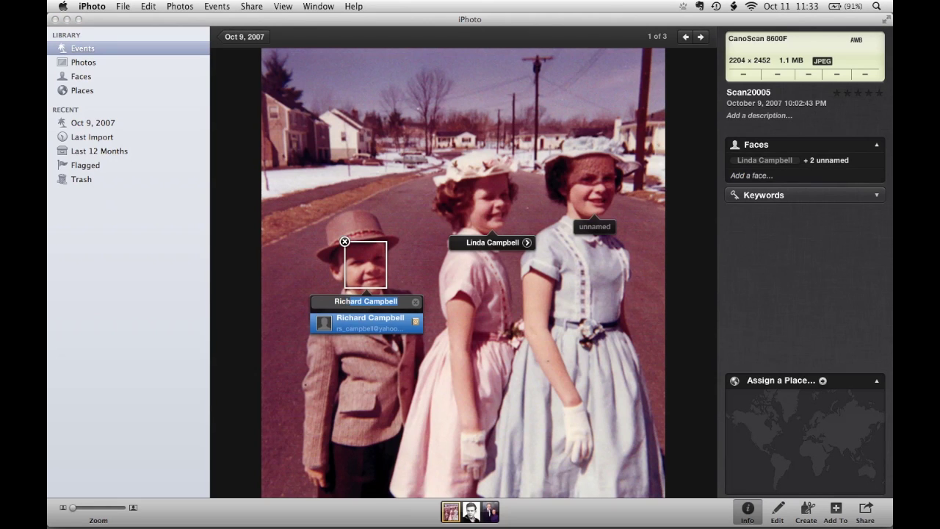
{"action": "key", "text": "Return"}
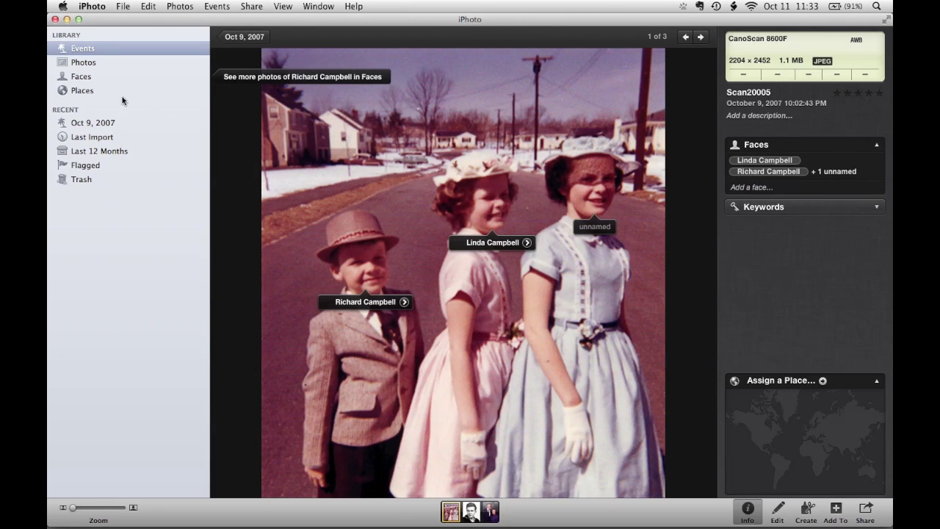
{"action": "left_click", "coordinate": [108, 82]}
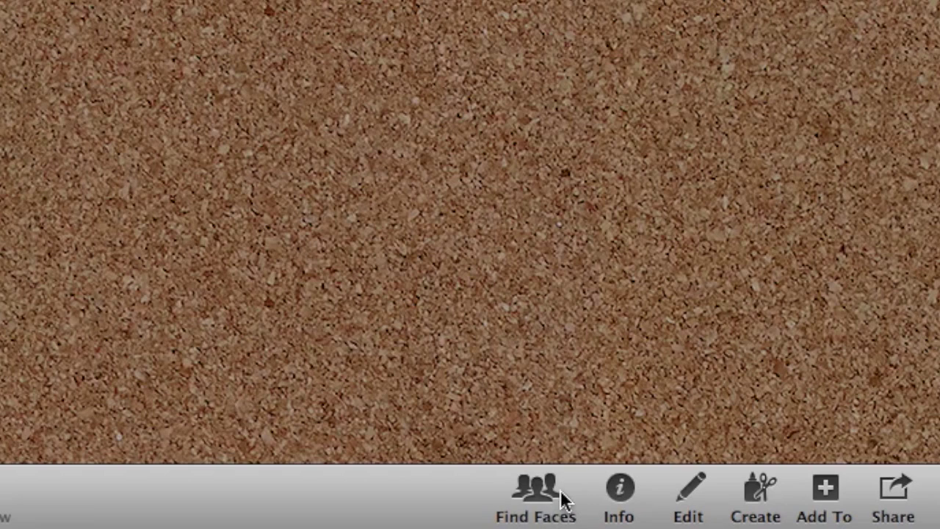
Use Find Faces to give three faces the young man's name, then ignore the statue face in the next batch.
{"action": "left_click", "coordinate": [712, 511]}
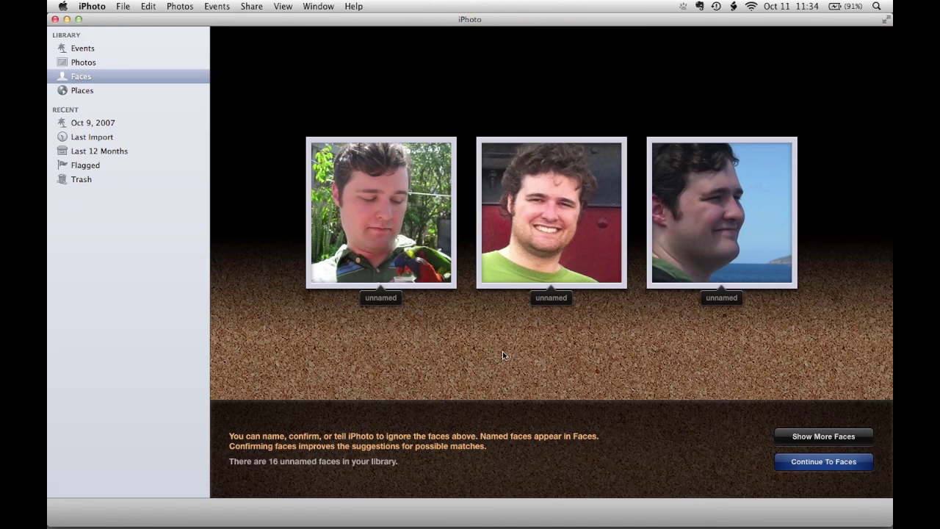
{"action": "left_click", "coordinate": [376, 297]}
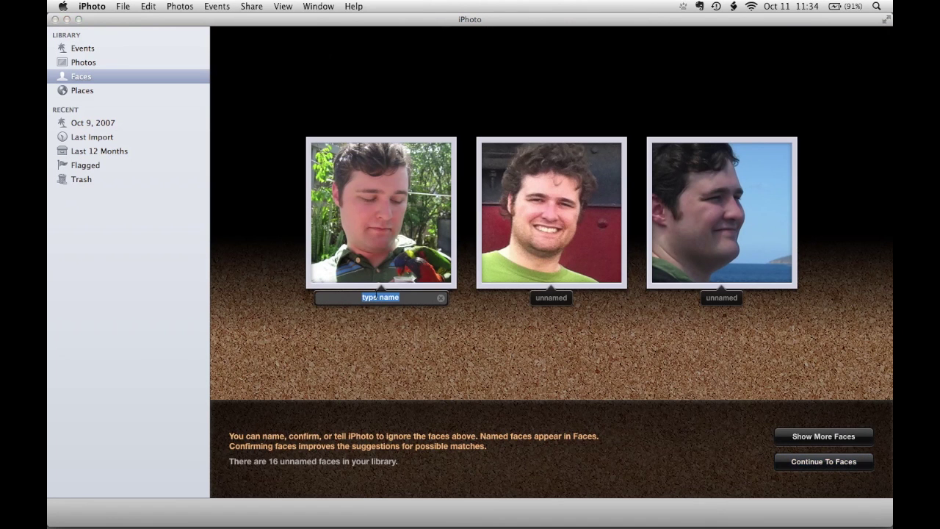
{"action": "type", "text": "Jonathan"}
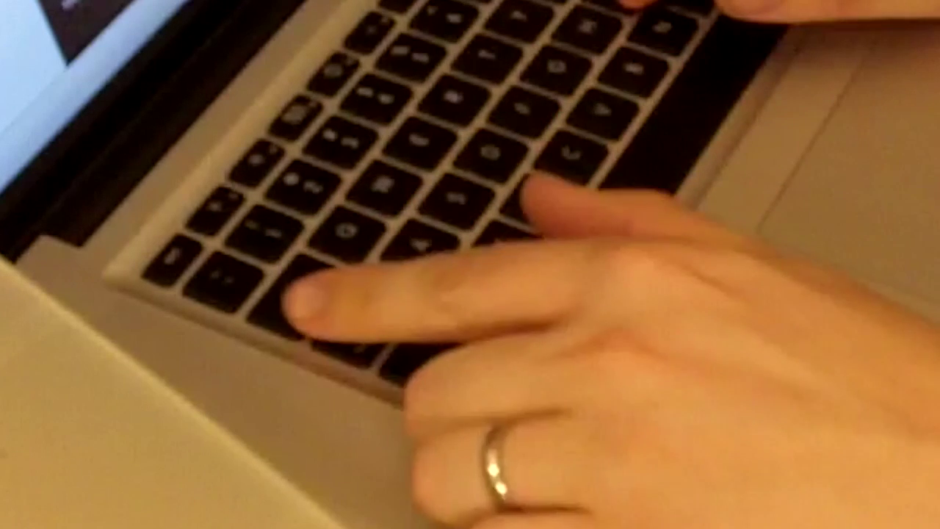
{"action": "key", "text": "Tab"}
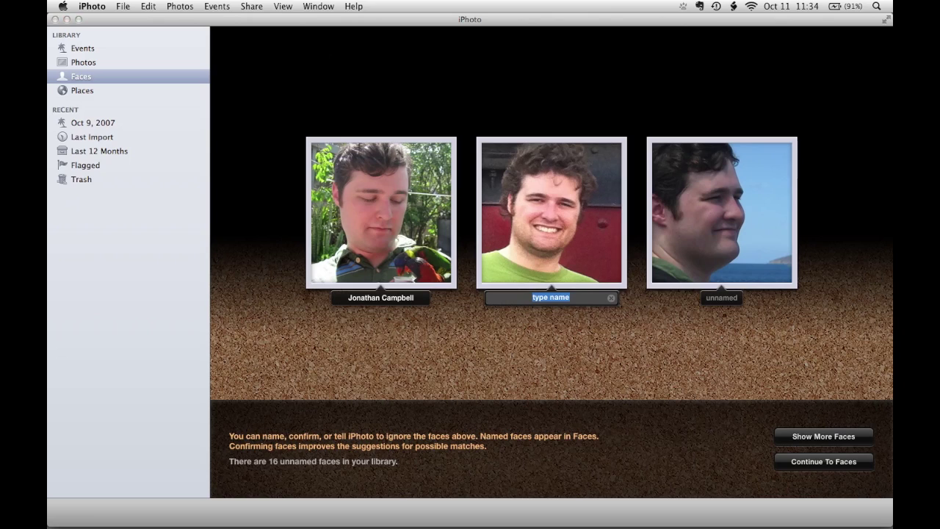
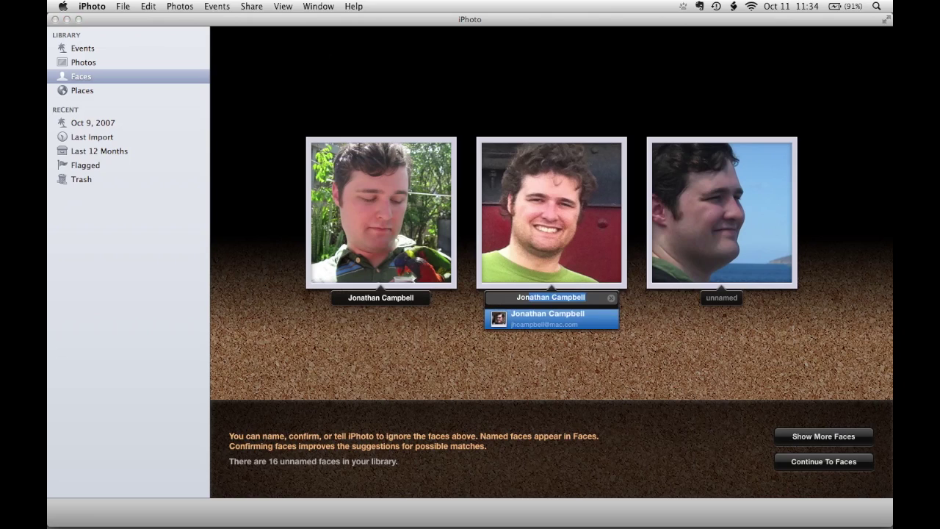
{"action": "key", "text": "Tab"}
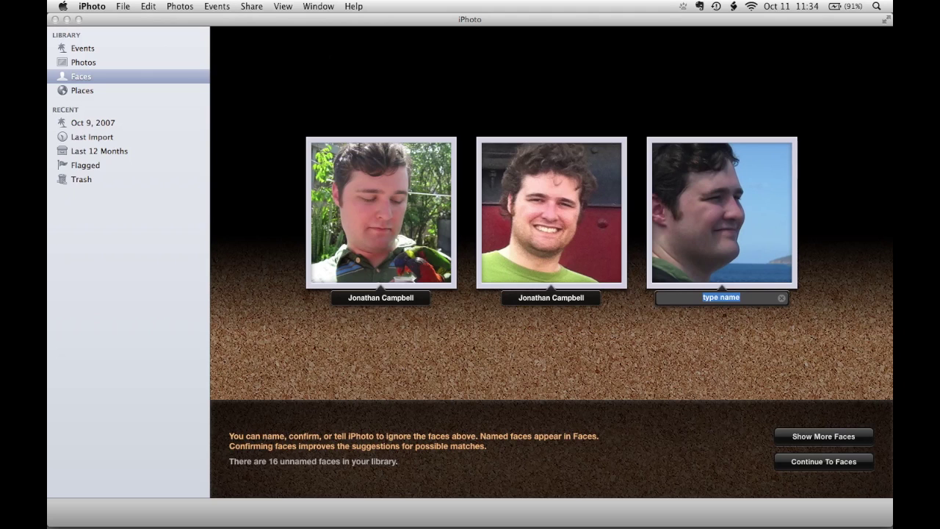
{"action": "key", "text": "Tab"}
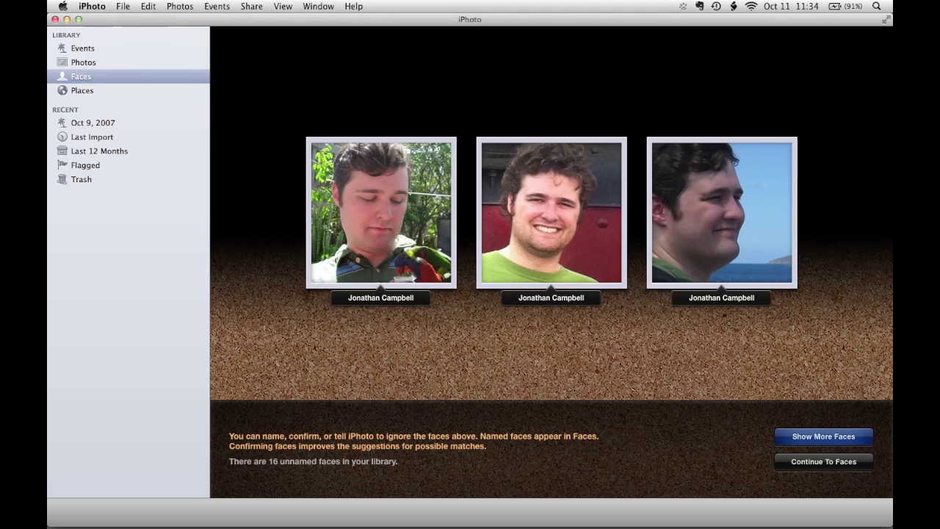
{"action": "left_click", "coordinate": [790, 440]}
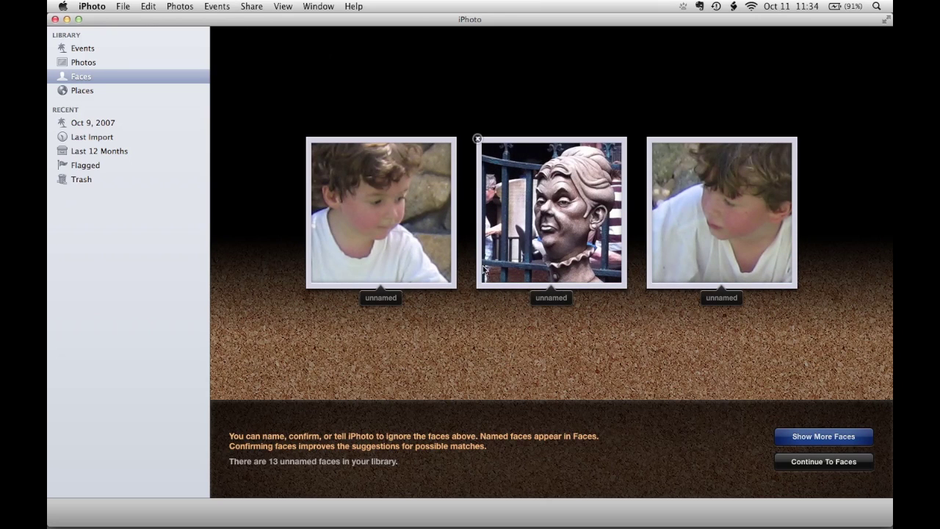
{"action": "left_click", "coordinate": [478, 139]}
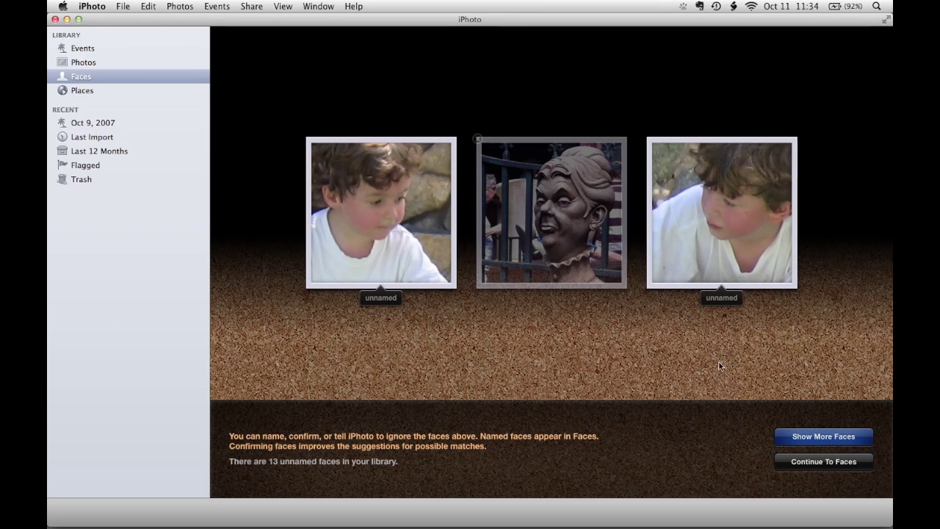